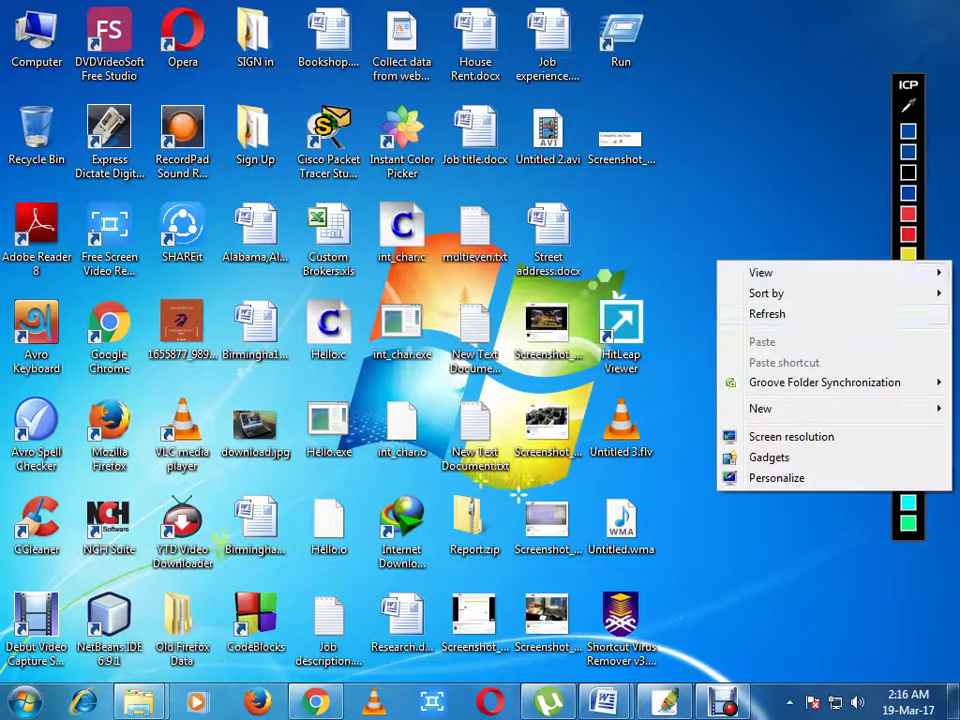
- Refresh the Windows desktop and bring the Chrome window with the Gmail inbox back to the front
{"action": "left_click", "coordinate": [767, 313]}
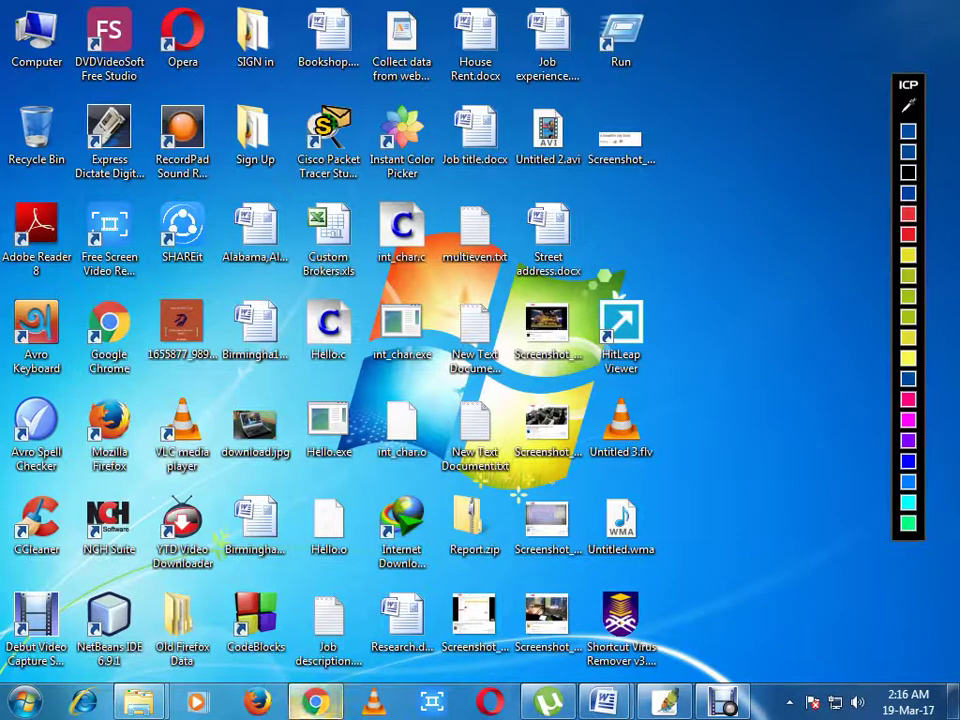
{"action": "key", "text": "alt+Tab"}
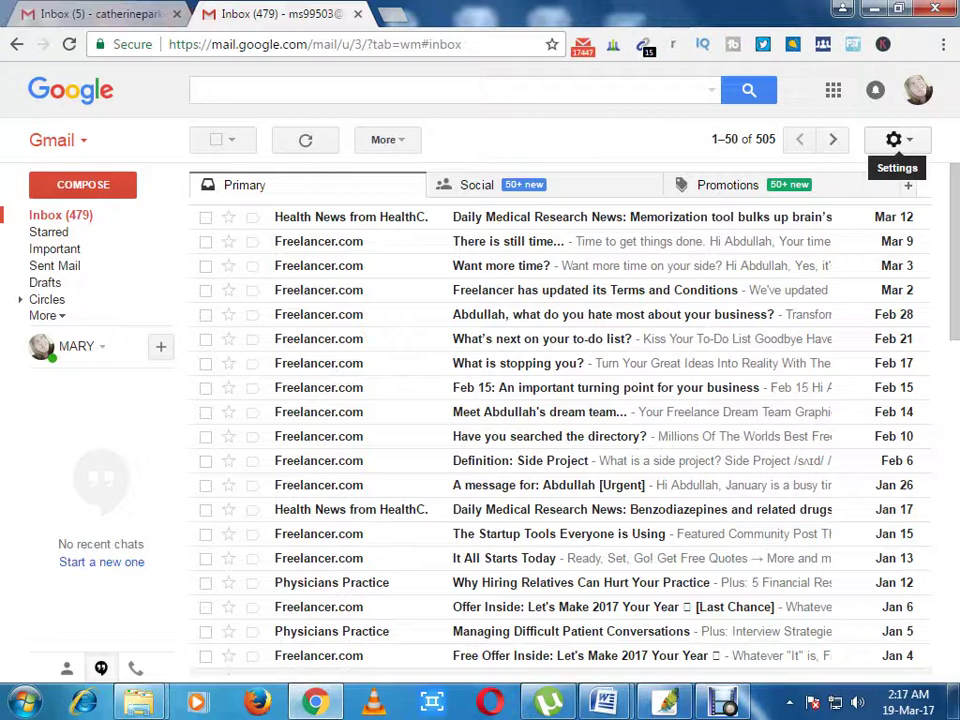
- Open Gmail's Settings page on the General tab from the gear menu
{"action": "left_click", "coordinate": [893, 139]}
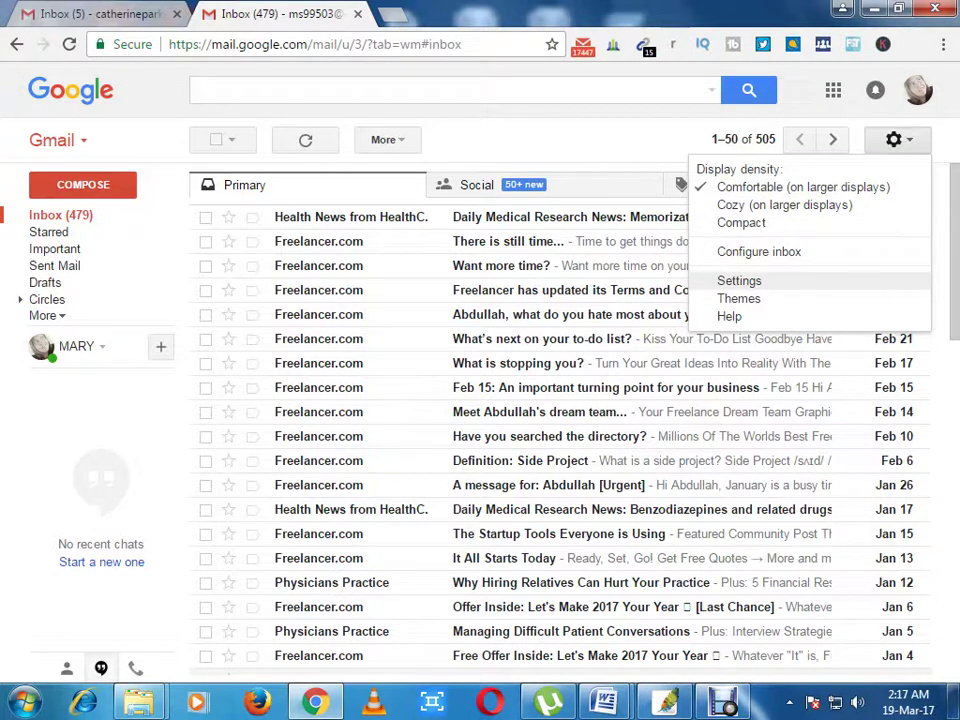
{"action": "left_click", "coordinate": [739, 280]}
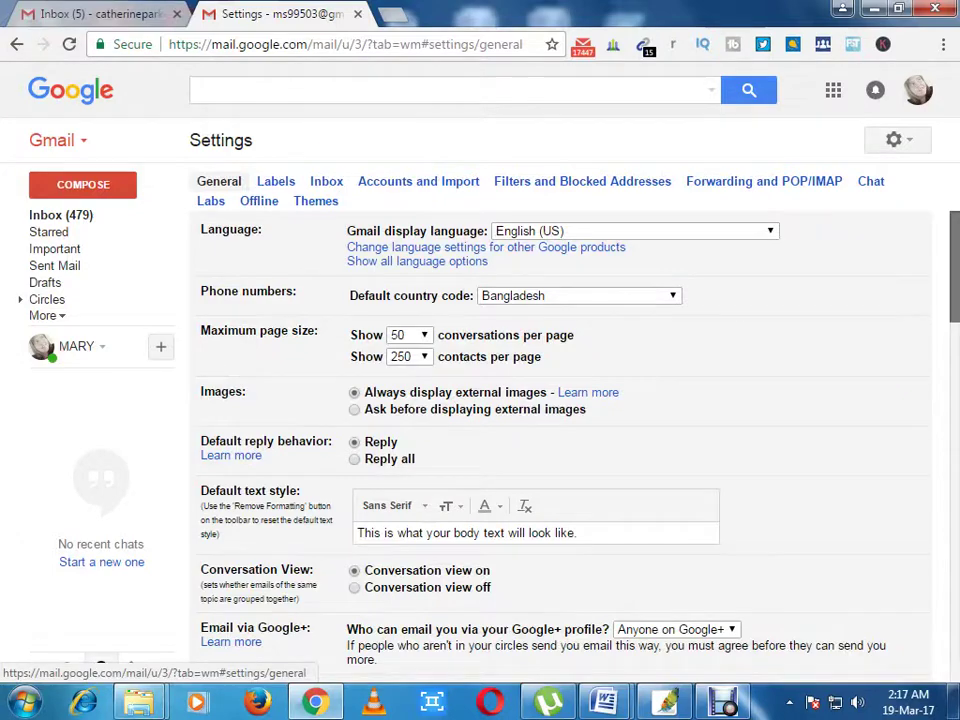
- Scroll the General settings down to the Desktop Notifications section
{"action": "scroll", "coordinate": [560, 440], "scroll_direction": "down", "scroll_amount": 3}
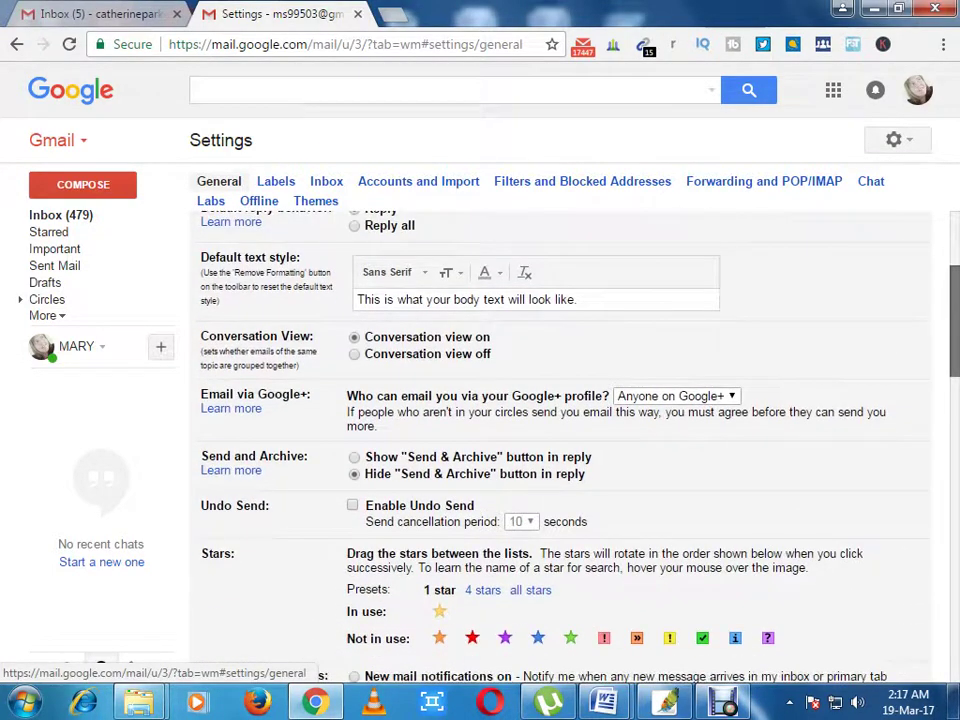
{"action": "scroll", "coordinate": [560, 440], "scroll_direction": "down", "scroll_amount": 1}
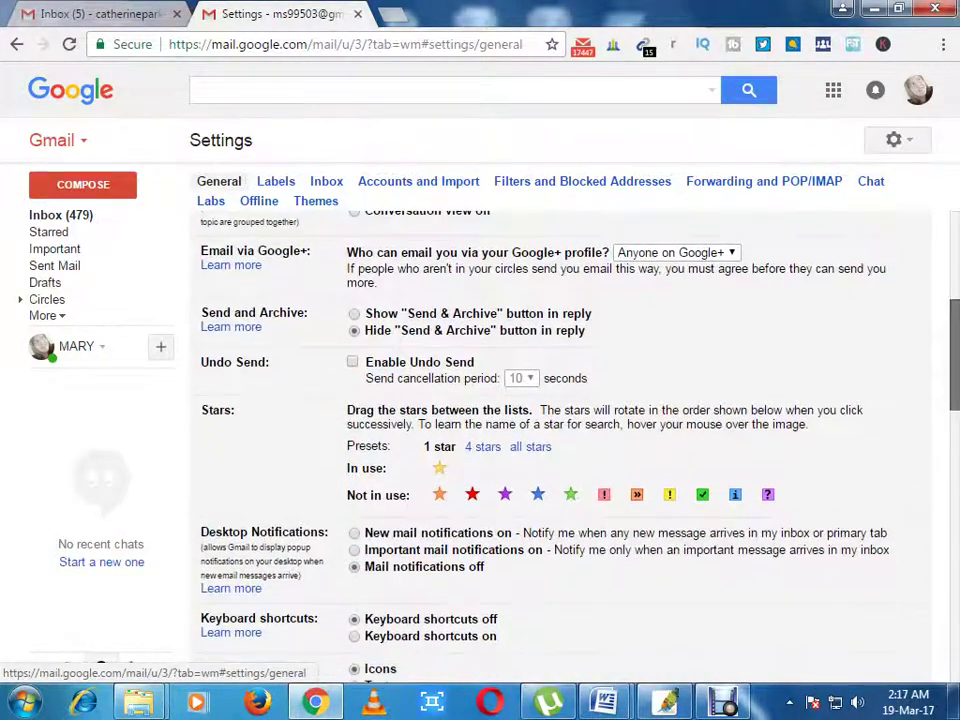
{"action": "left_click_drag", "start_coordinate": [190, 132], "coordinate": [236, 418]}
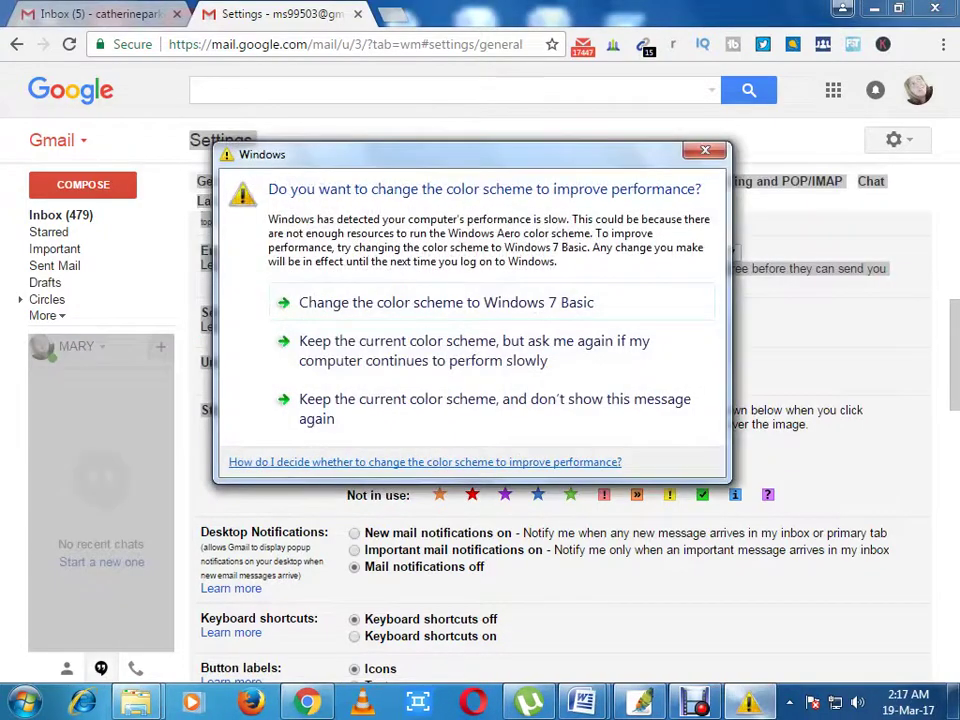
- Dismiss the Windows 7 Basic colour-scheme prompt covering the Gmail settings
{"action": "key", "text": "Escape"}
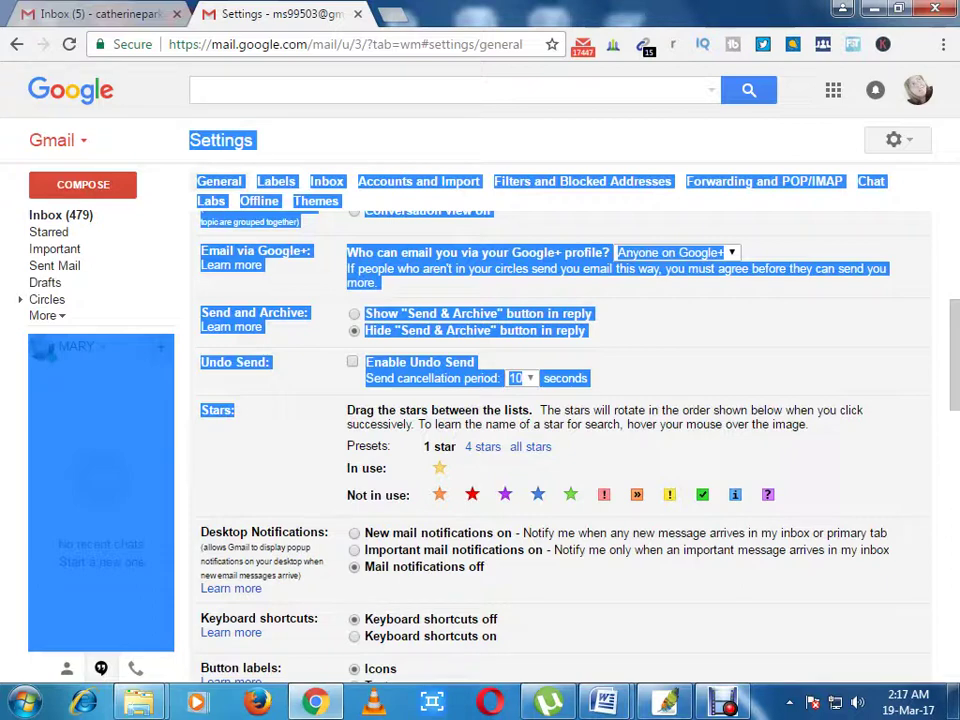
- Choose 'New mail notifications on' under Desktop Notifications and save the changes
{"action": "left_click", "coordinate": [354, 533]}
{"action": "scroll", "coordinate": [560, 430], "scroll_direction": "down", "scroll_amount": 10}
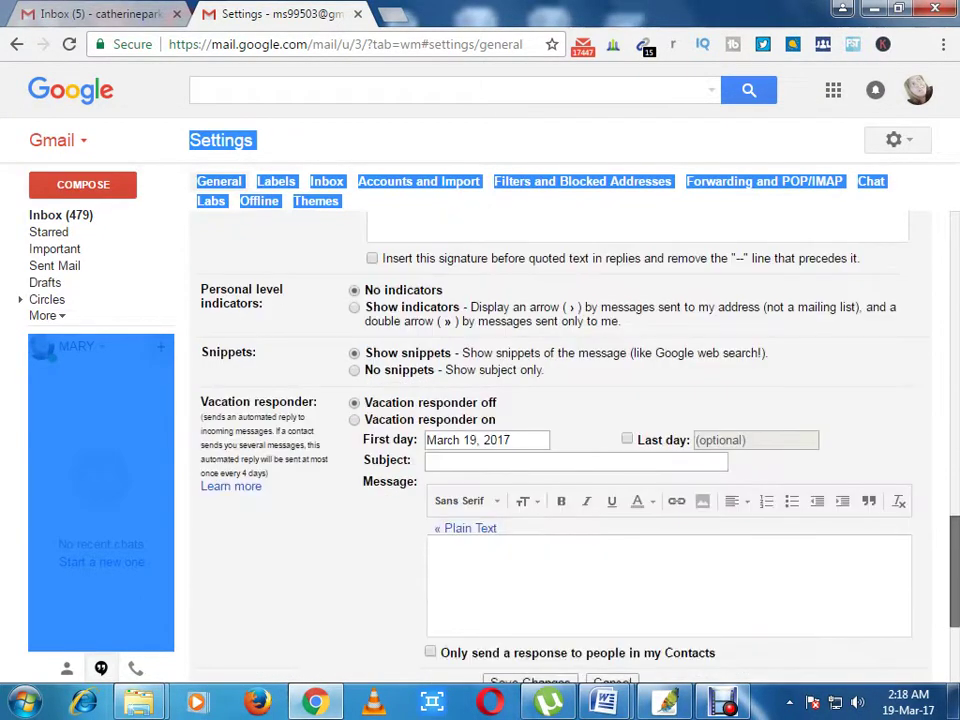
{"action": "scroll", "coordinate": [560, 430], "scroll_direction": "down", "scroll_amount": 3}
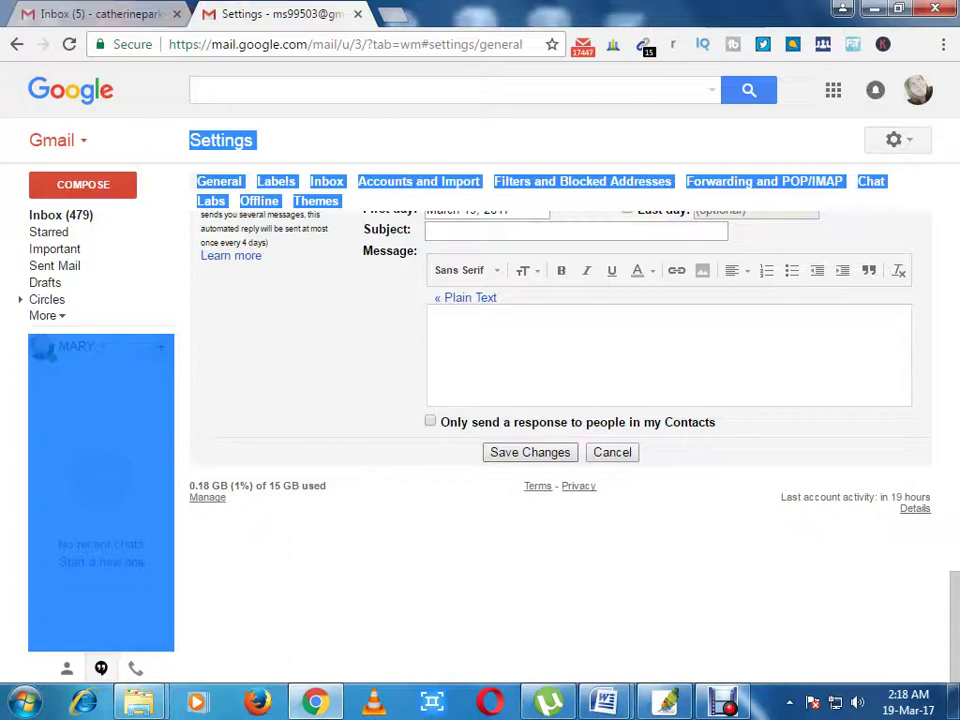
{"action": "key", "text": "Return"}
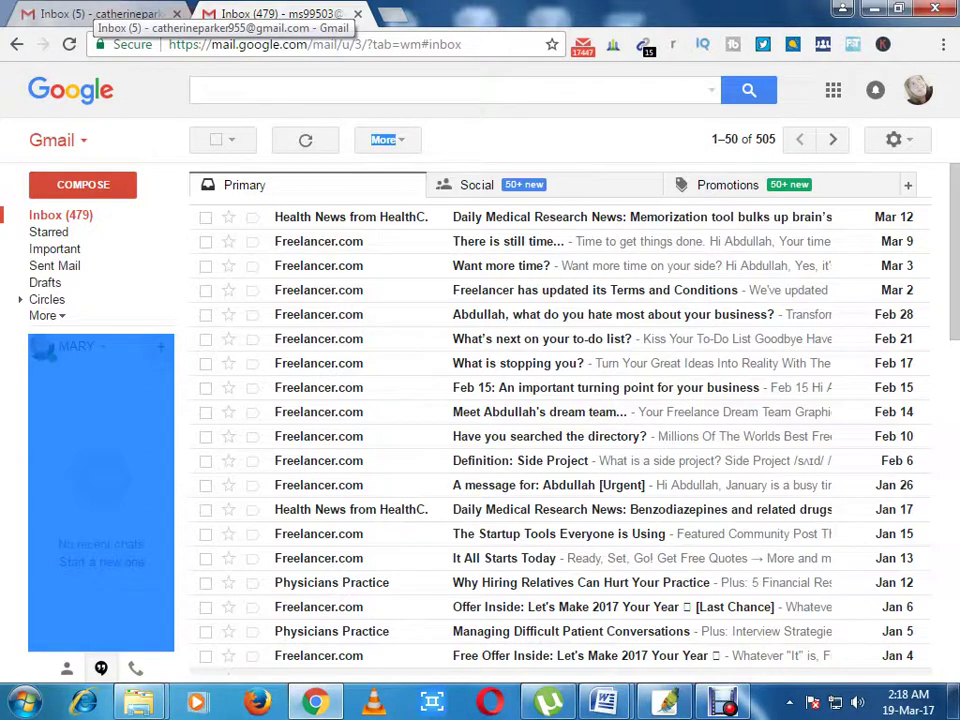
- Switch to the second Gmail account and start a new message addressed to the first account
{"action": "left_click", "coordinate": [100, 14]}
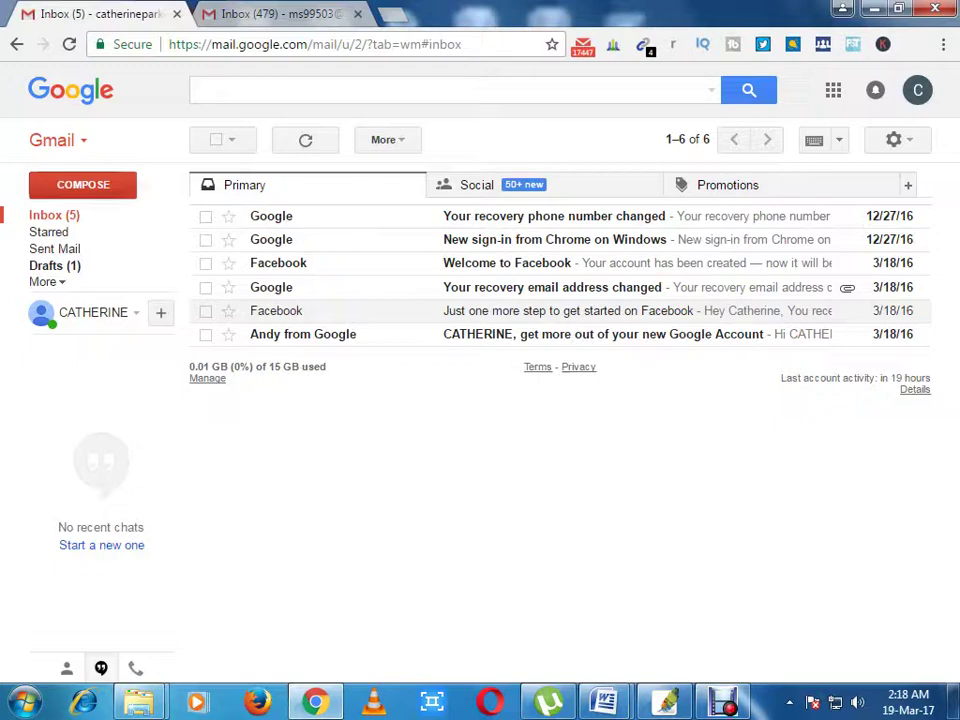
{"action": "left_click", "coordinate": [83, 184]}
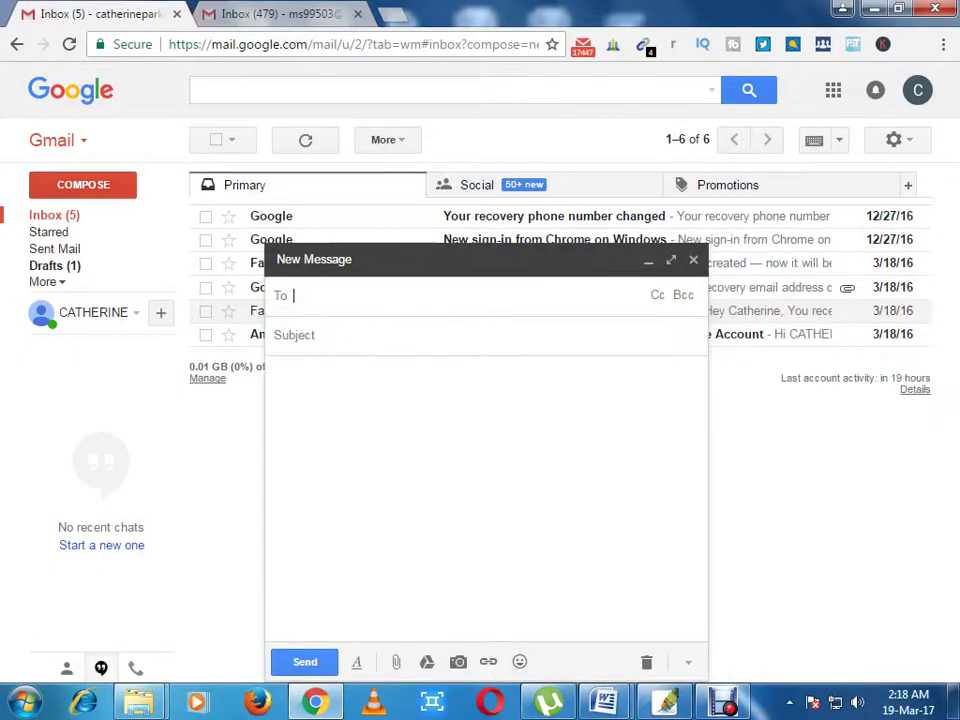
{"action": "type", "text": "ms"}
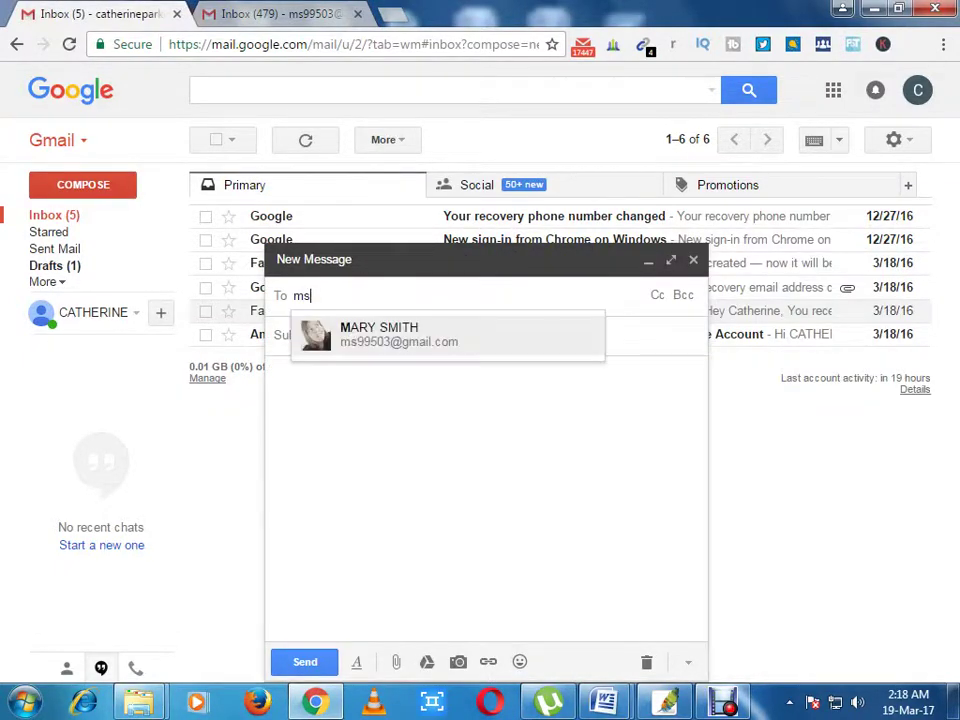
{"action": "key", "text": "Return"}
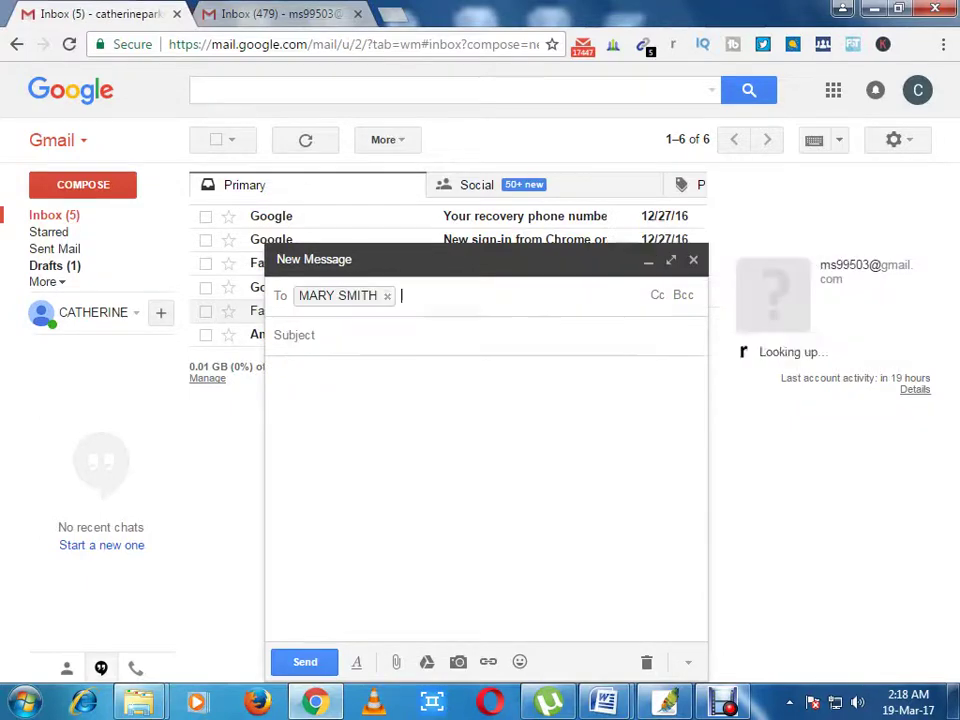
- Enter subject 'hi' and body 'Test email', fixing the typo, and send it
{"action": "left_click", "coordinate": [290, 335]}
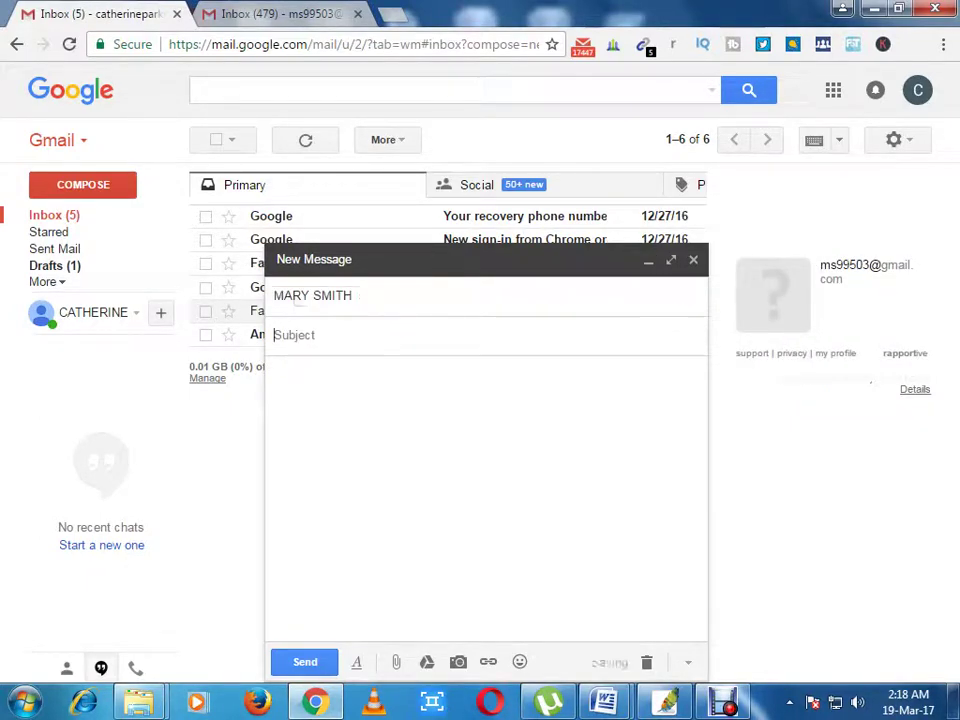
{"action": "type", "text": "hi"}
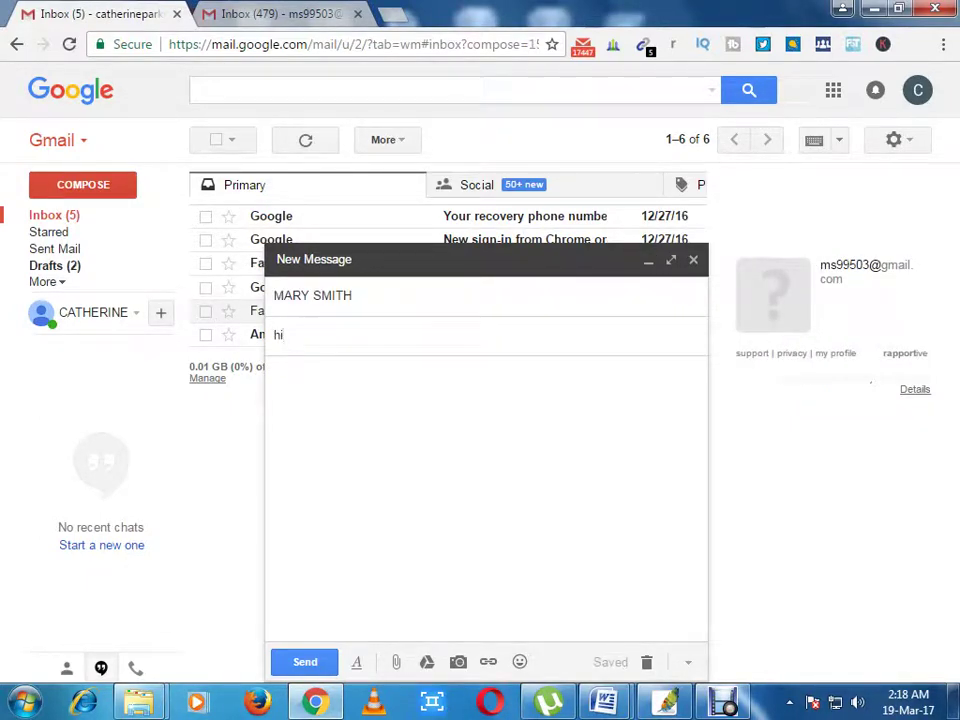
{"action": "key", "text": "Tab"}
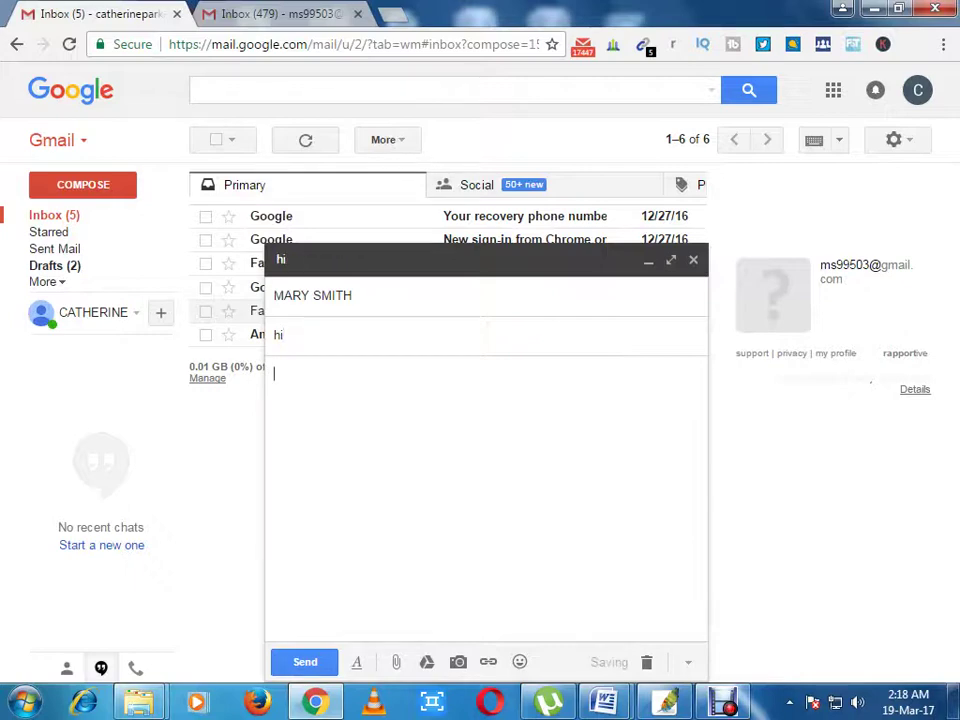
{"action": "type", "text": "Test emial"}
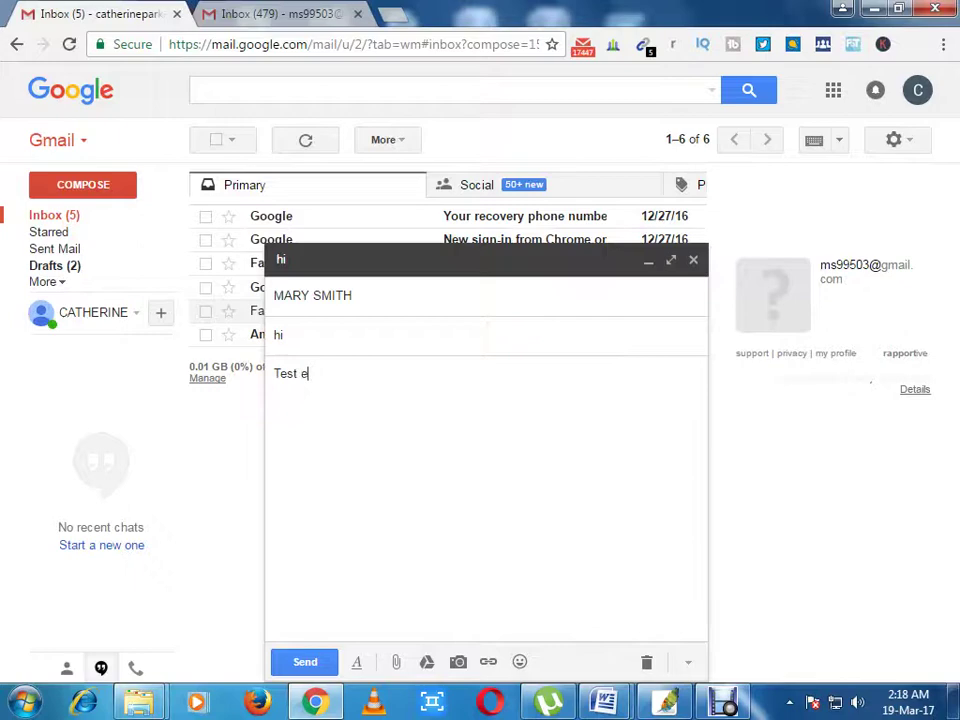
{"action": "key", "text": "Left"}
{"action": "key", "text": "Left"}
{"action": "key", "text": "BackSpace"}
{"action": "type", "text": "i"}
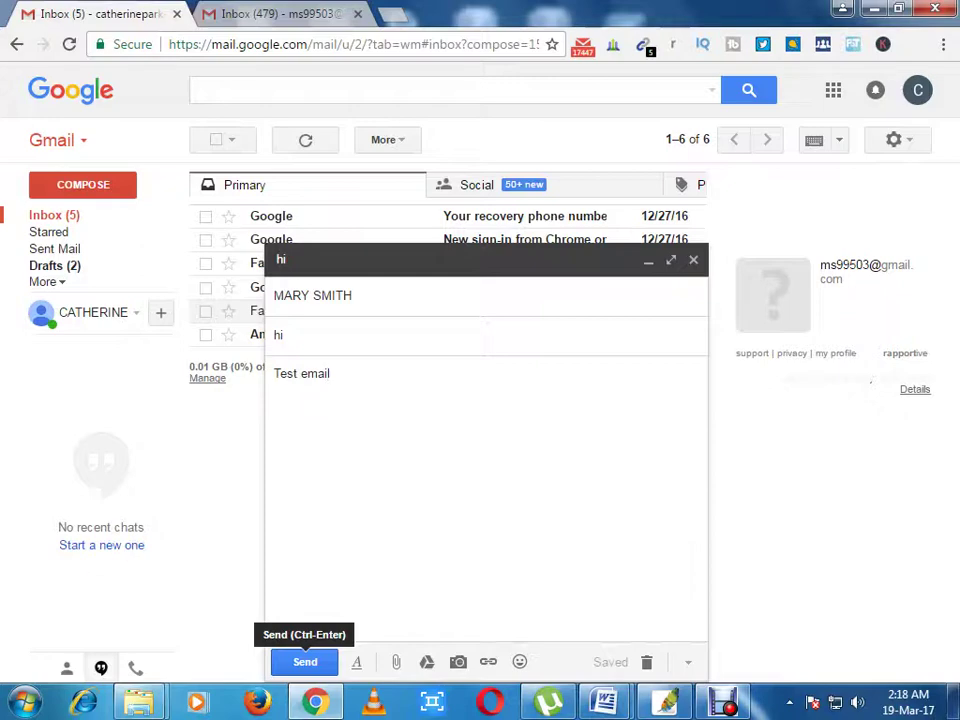
{"action": "left_click", "coordinate": [305, 662]}
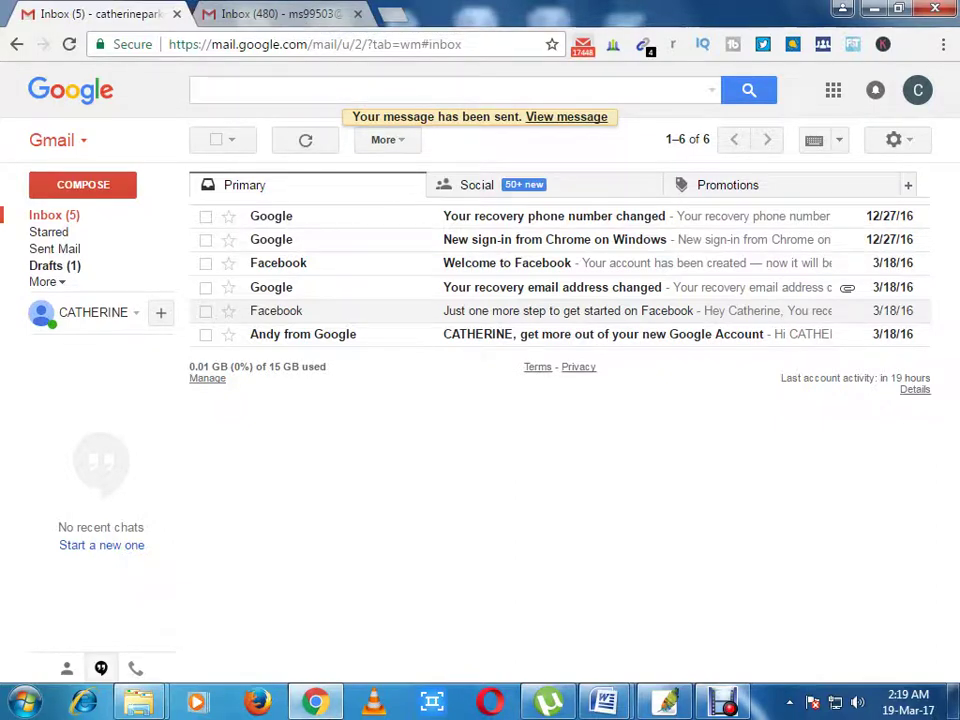
- Dismiss the colour-scheme prompt and restore the Chrome window with Gmail using Win+D
{"action": "mouse_move", "coordinate": [582, 44]}
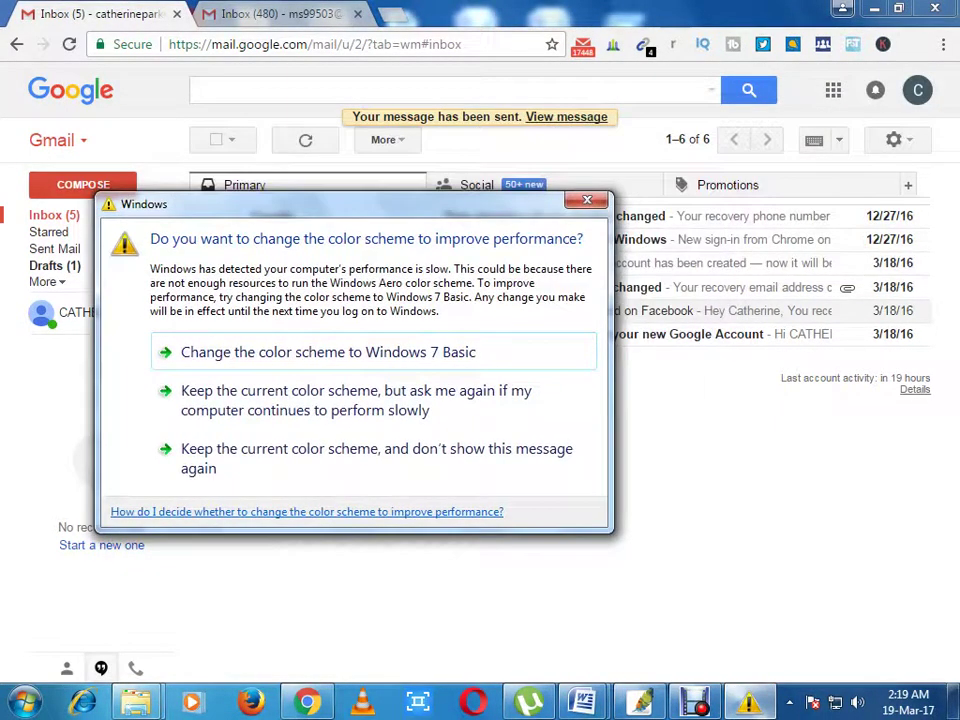
{"action": "key", "text": "Escape"}
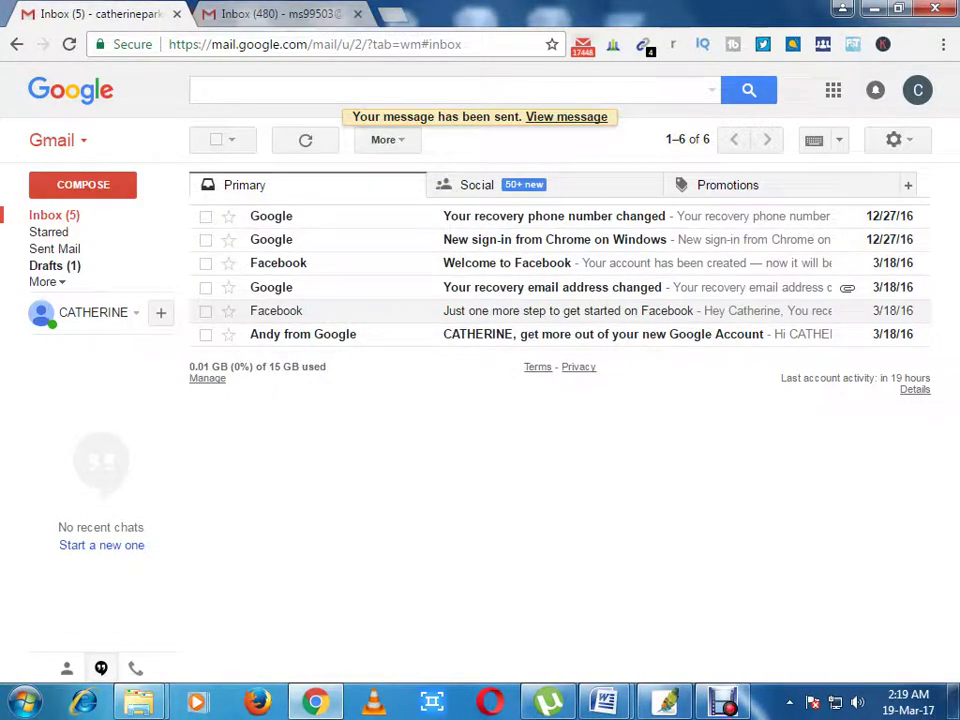
{"action": "mouse_move", "coordinate": [582, 45]}
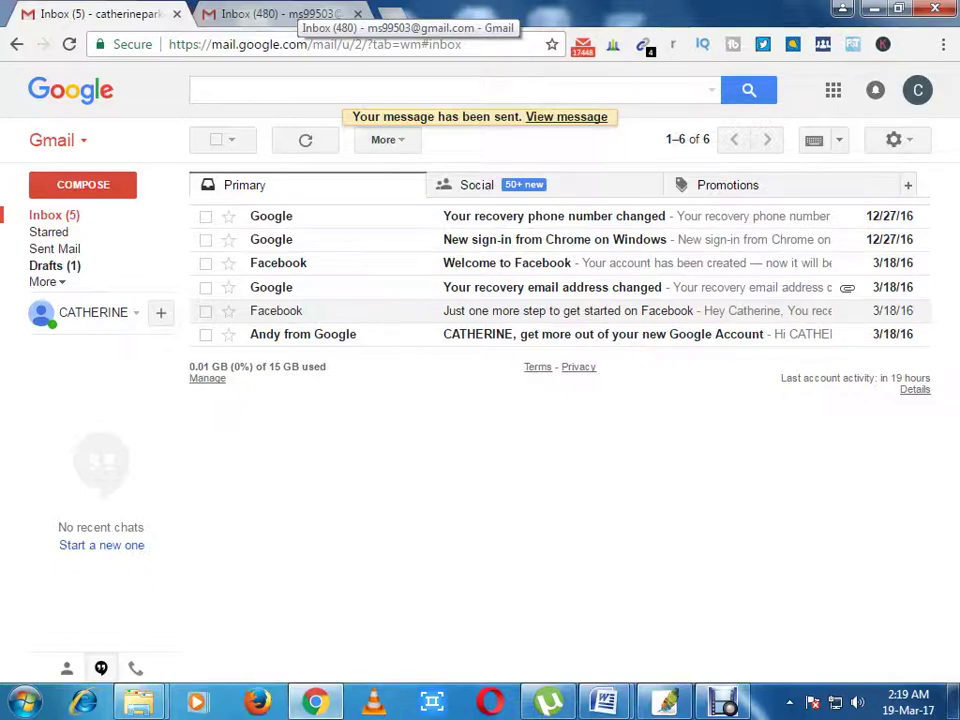
{"action": "key", "text": "super+d"}
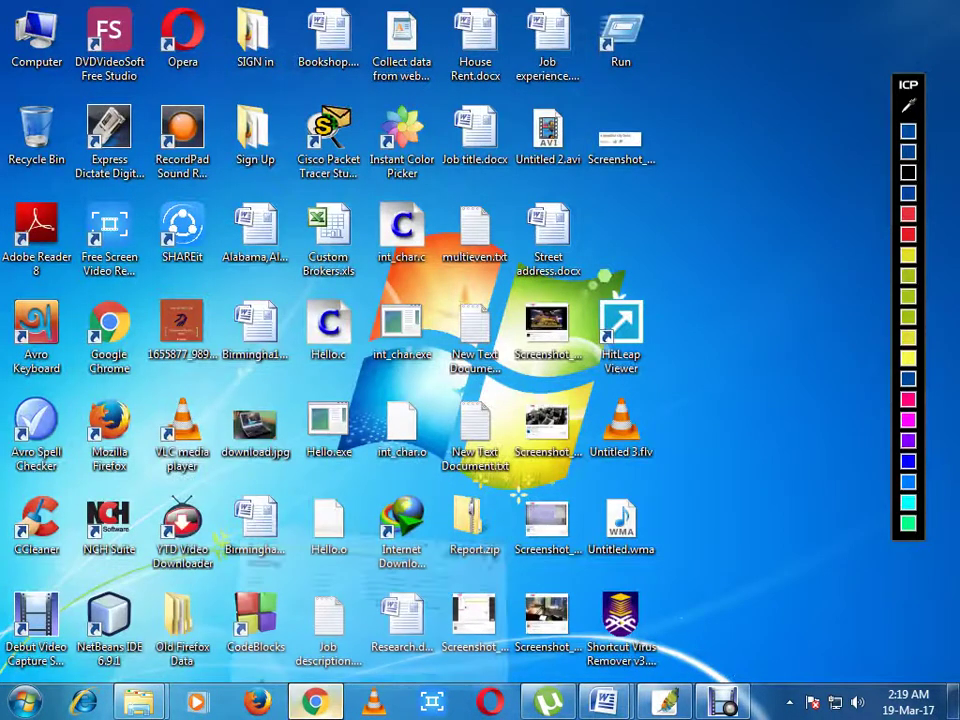
{"action": "key", "text": "super+d"}
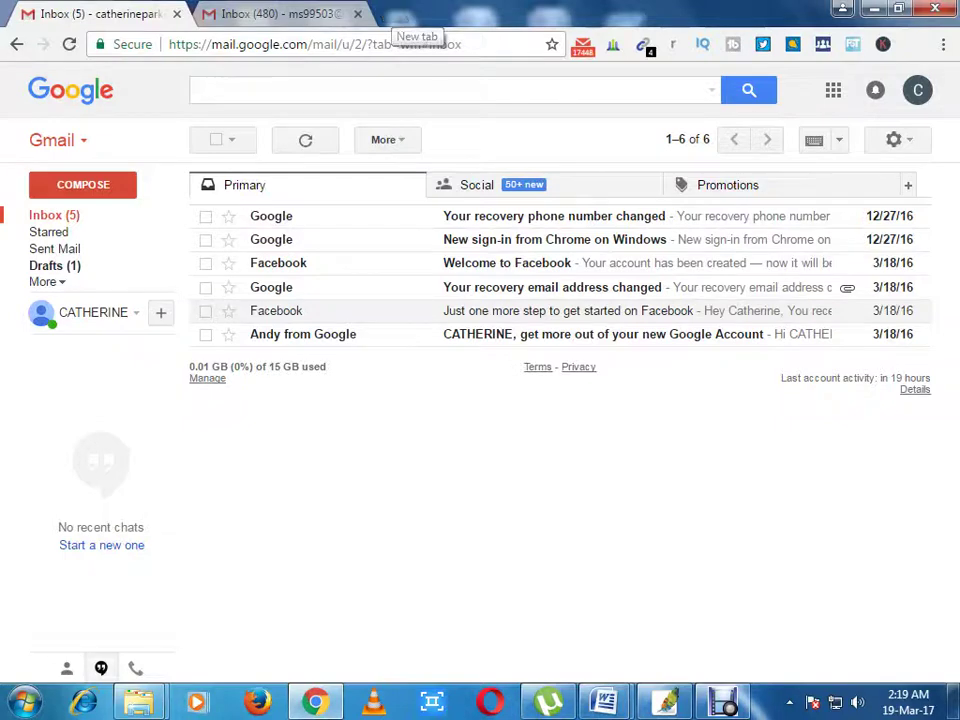
- Open a new Chrome tab and go to YouTube from its New Tab tile
{"action": "left_click", "coordinate": [393, 15]}
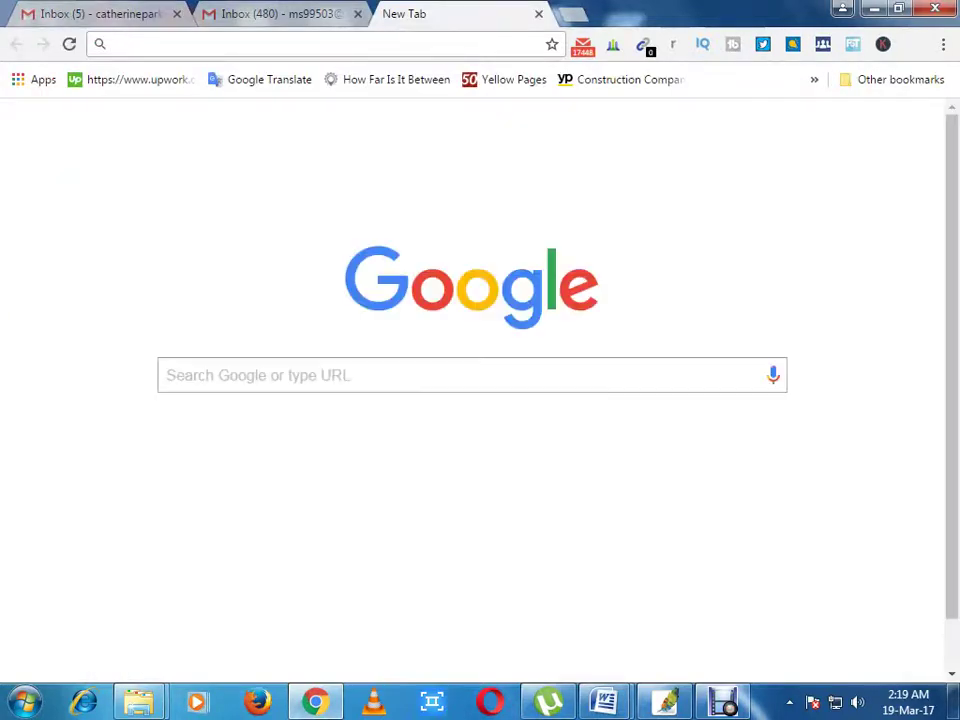
{"action": "left_click", "coordinate": [389, 515]}
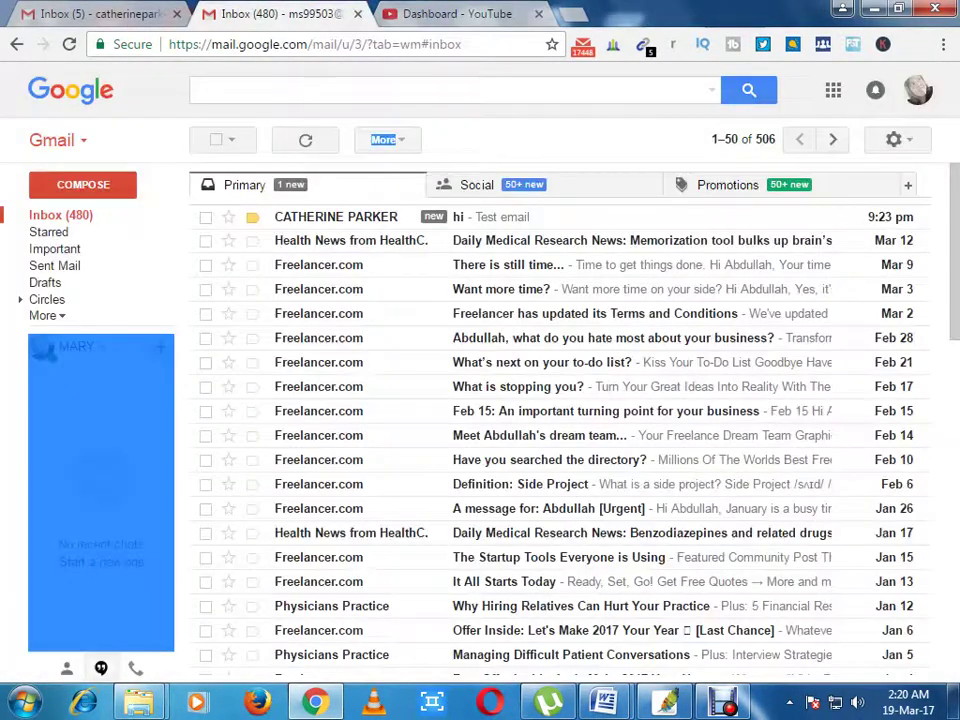
{"action": "key", "text": "ctrl+shift+Tab"}
- Check the 'hi – Test email' message in the Inbox (480) tab, then close the YouTube tab
{"action": "middle_click", "coordinate": [404, 12]}
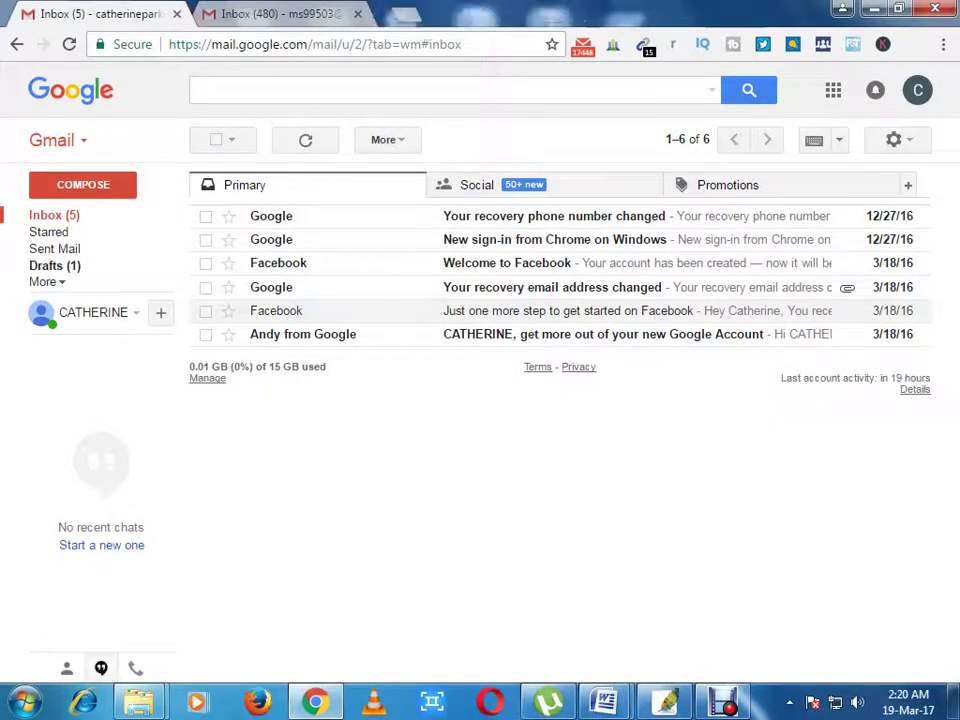